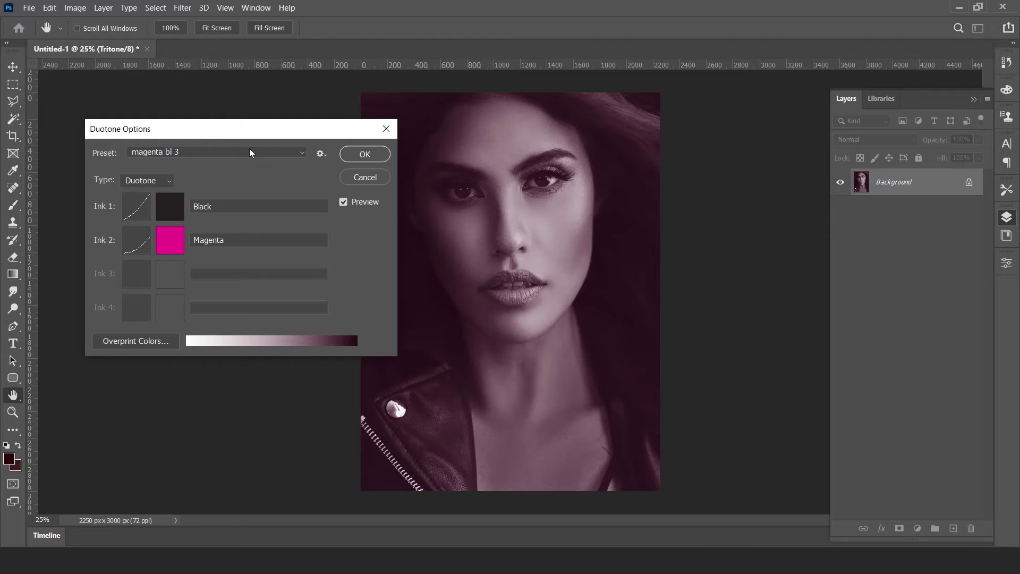
Step: Try the green 349 bl 4, red 485 bl 4 and Warm Gray 8 bl 3 duotone presets
click(250, 149)
click(226, 137)
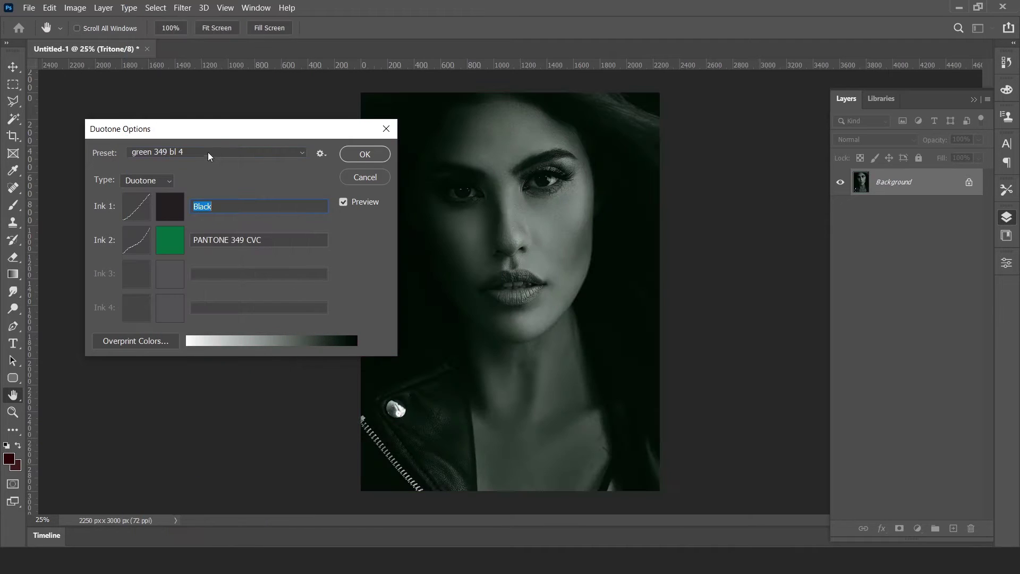
click(207, 152)
click(213, 347)
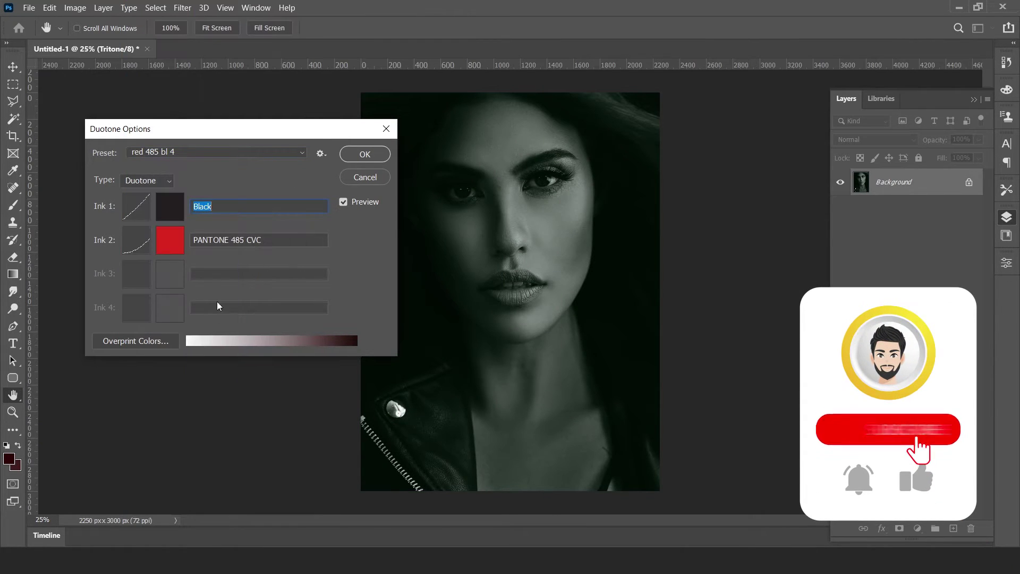
click(210, 152)
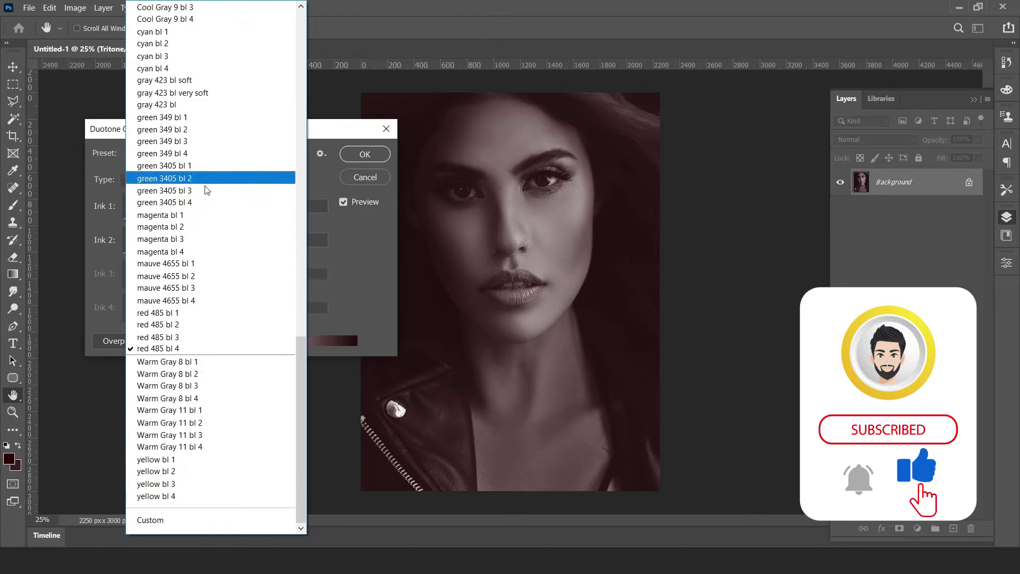
click(207, 384)
click(221, 156)
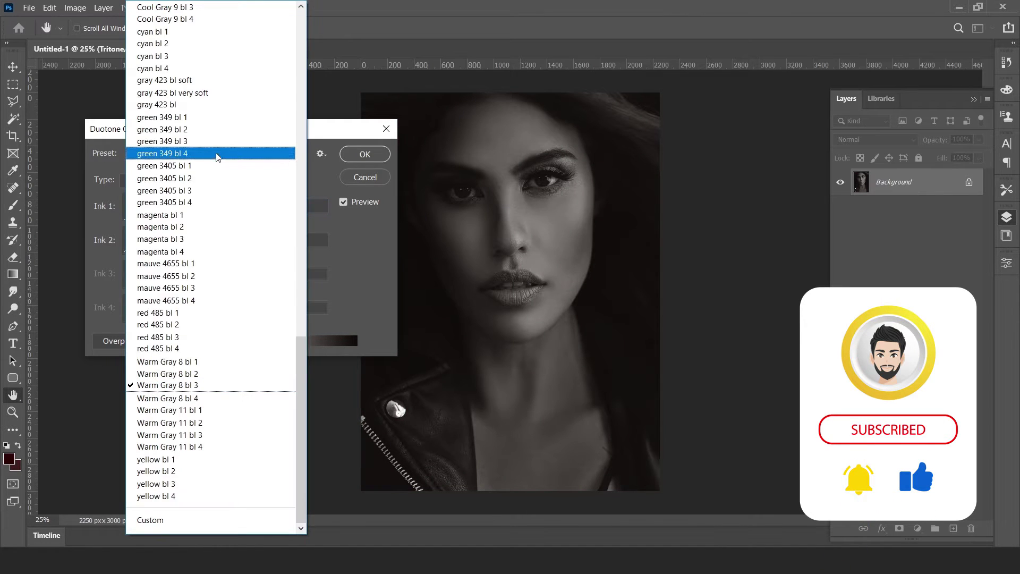
scroll(194, 143, up, 2)
scroll(193, 143, up, 5)
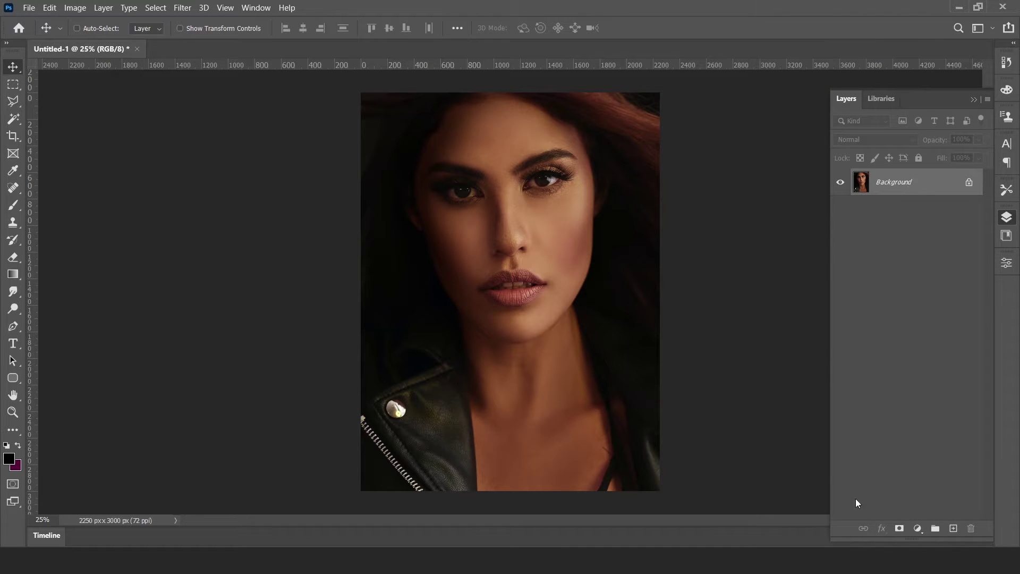
Step: Convert the RGB portrait to Grayscale mode from the Image > Mode menu
click(75, 8)
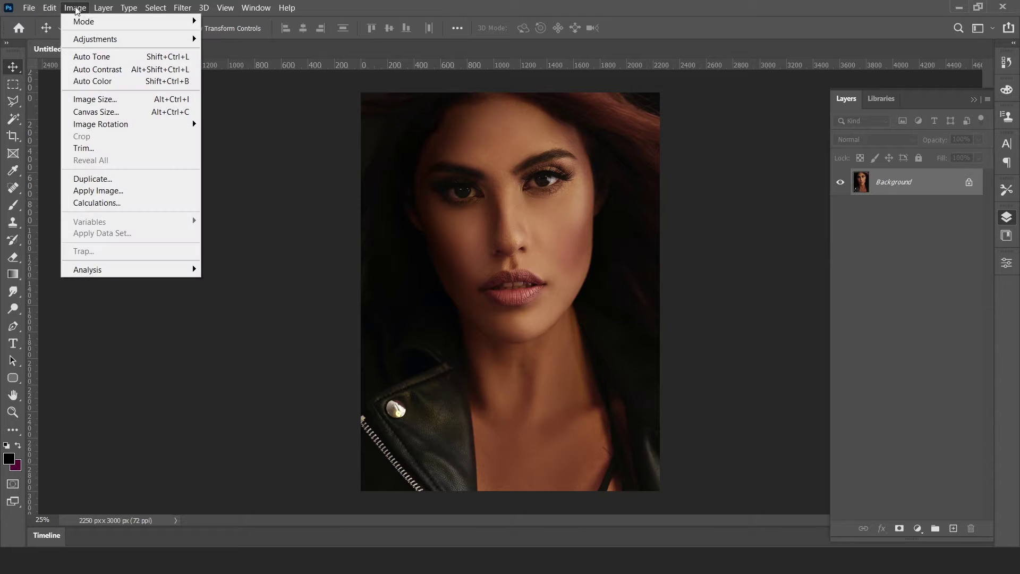
mouse_move(98, 19)
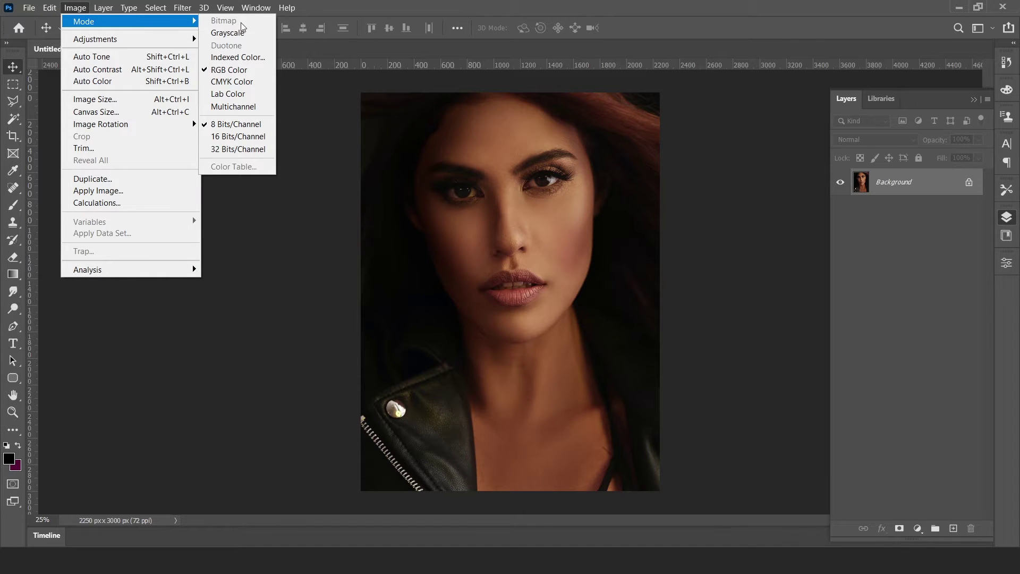
click(251, 34)
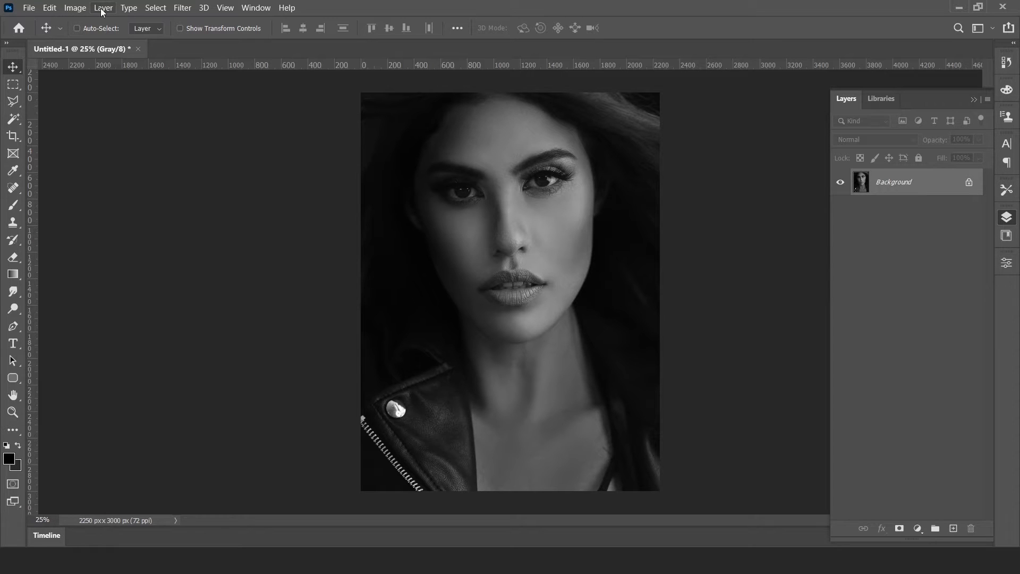
click(75, 8)
click(75, 8)
click(75, 8)
Step: Switch the portrait to Duotone mode, keeping the Duotone type with Black and PANTONE Blue 072 CVC inks
mouse_move(77, 27)
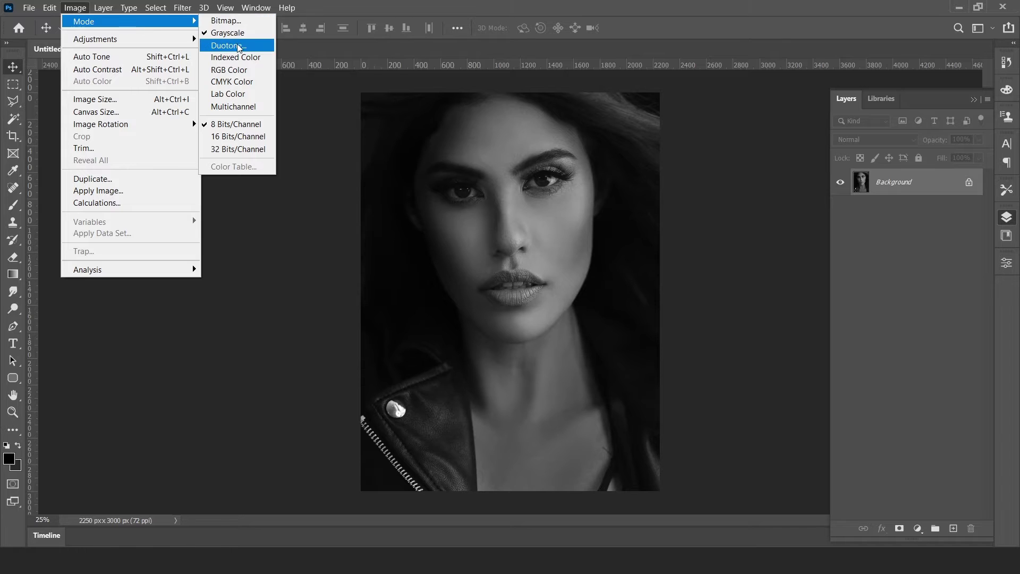
click(236, 46)
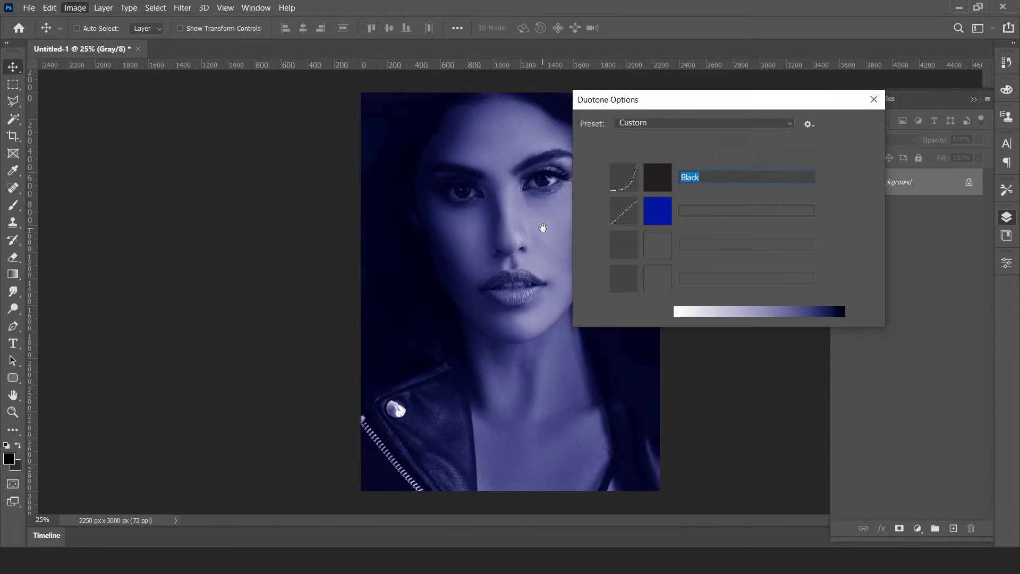
drag(643, 100, 715, 114)
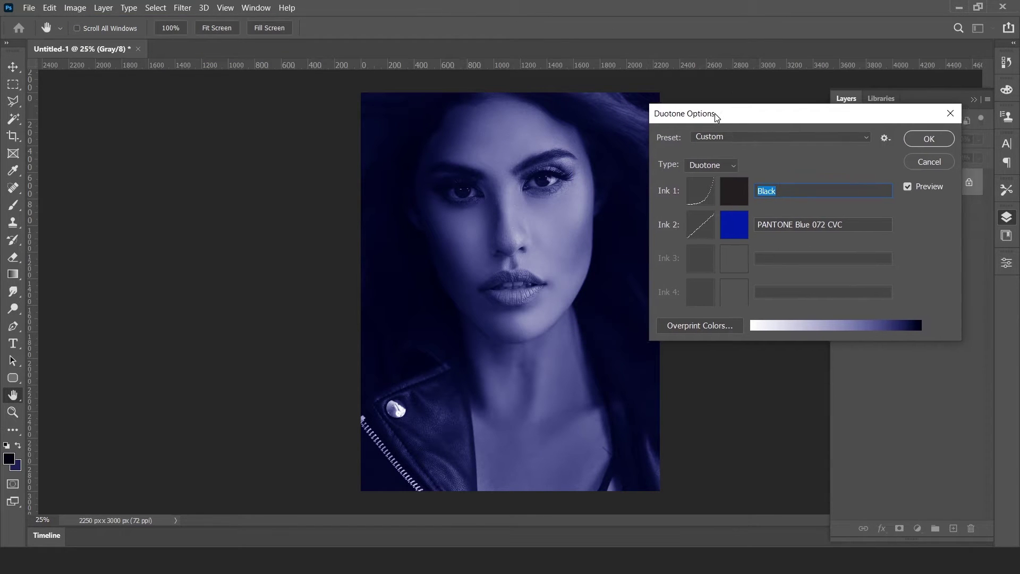
click(713, 165)
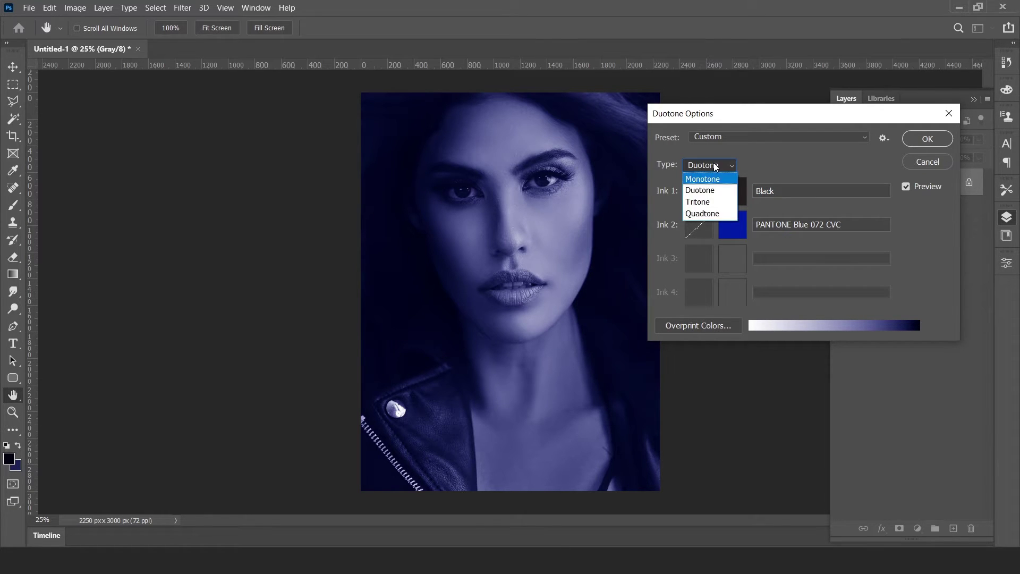
click(715, 190)
click(716, 167)
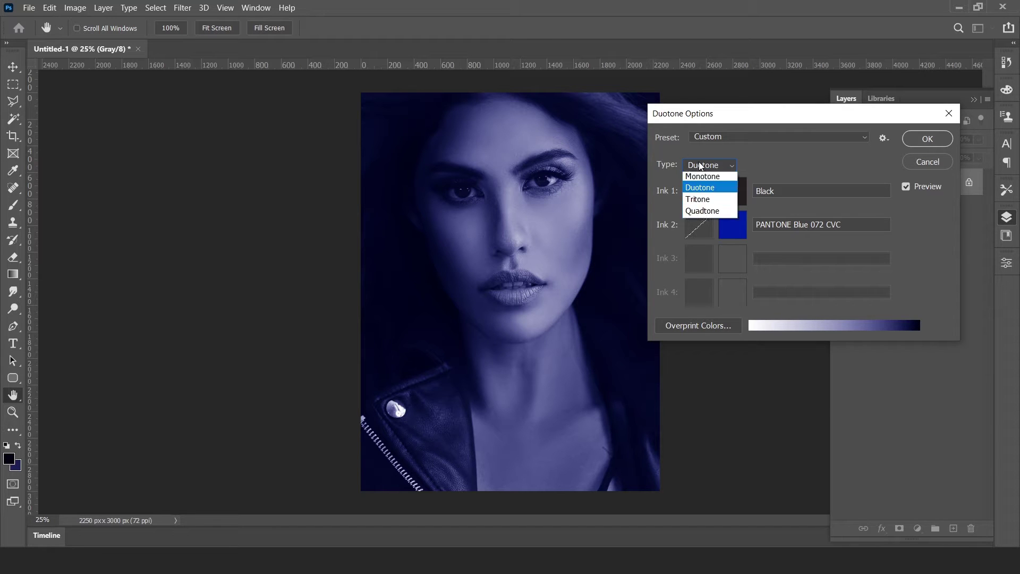
click(700, 165)
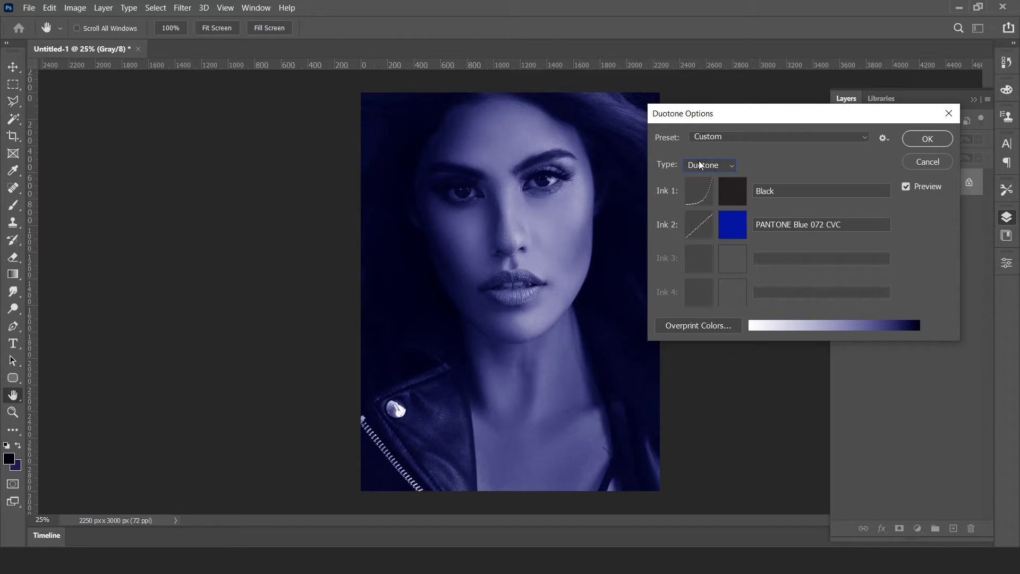
Step: Apply the 159 dk orange bl 1 preset, then the 159 dk orange bl 2 preset
click(863, 139)
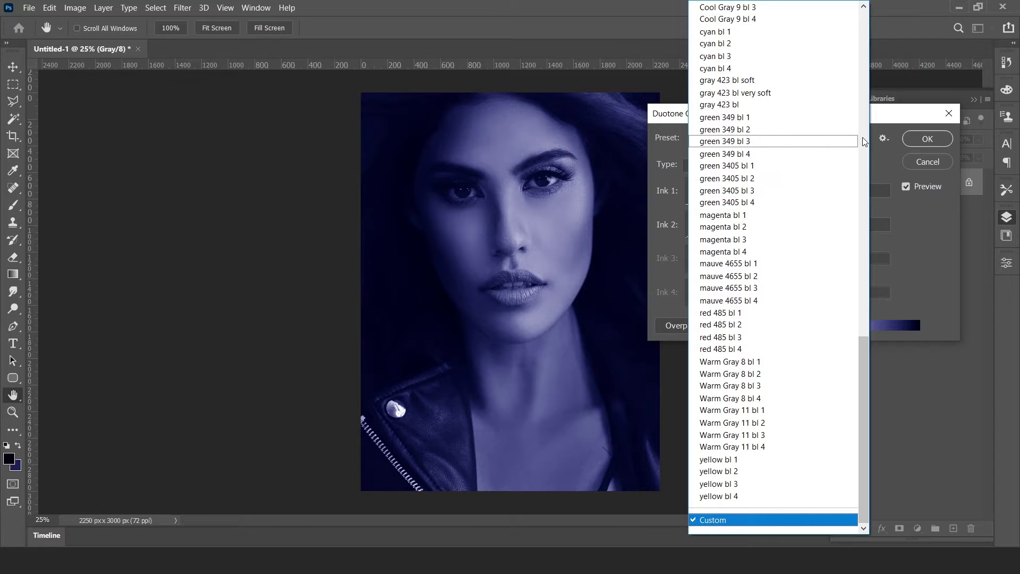
scroll(797, 319, up, 14)
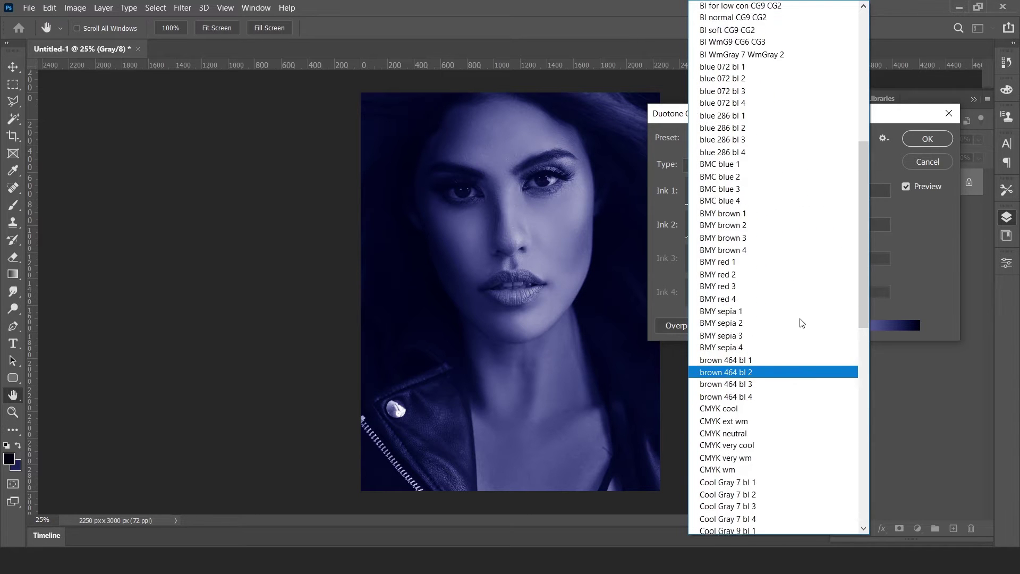
scroll(803, 323, up, 10)
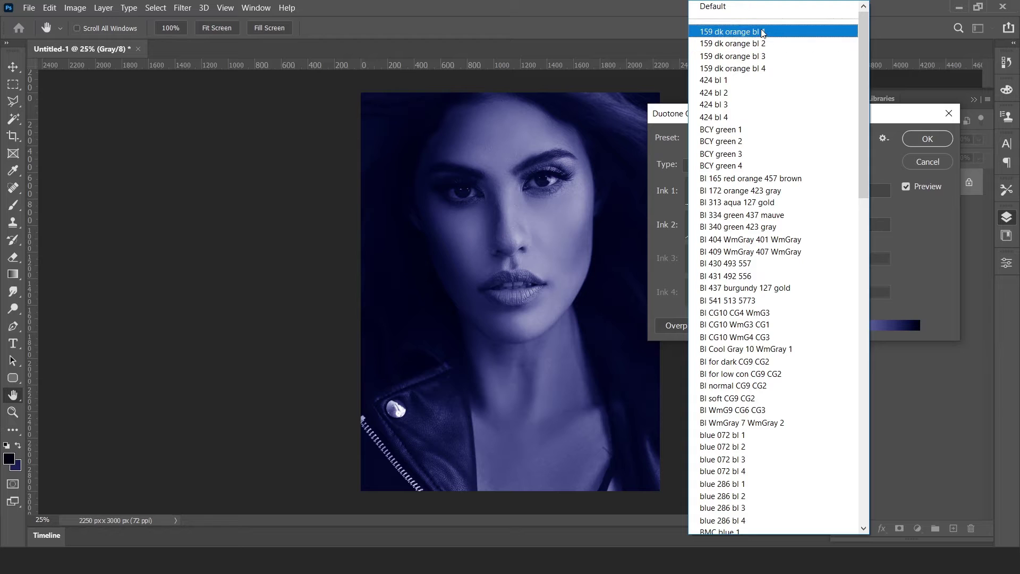
click(732, 31)
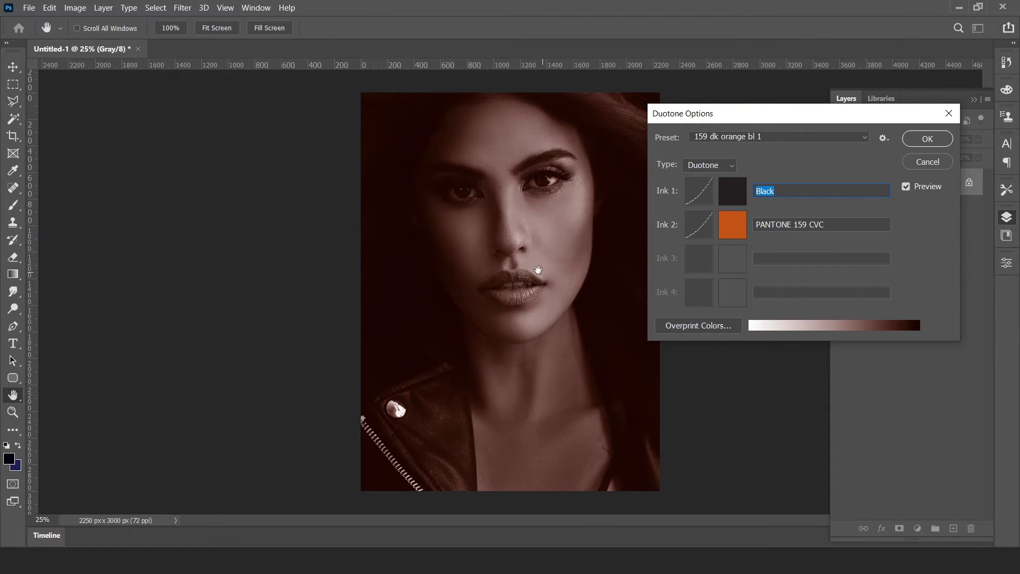
click(775, 136)
click(775, 18)
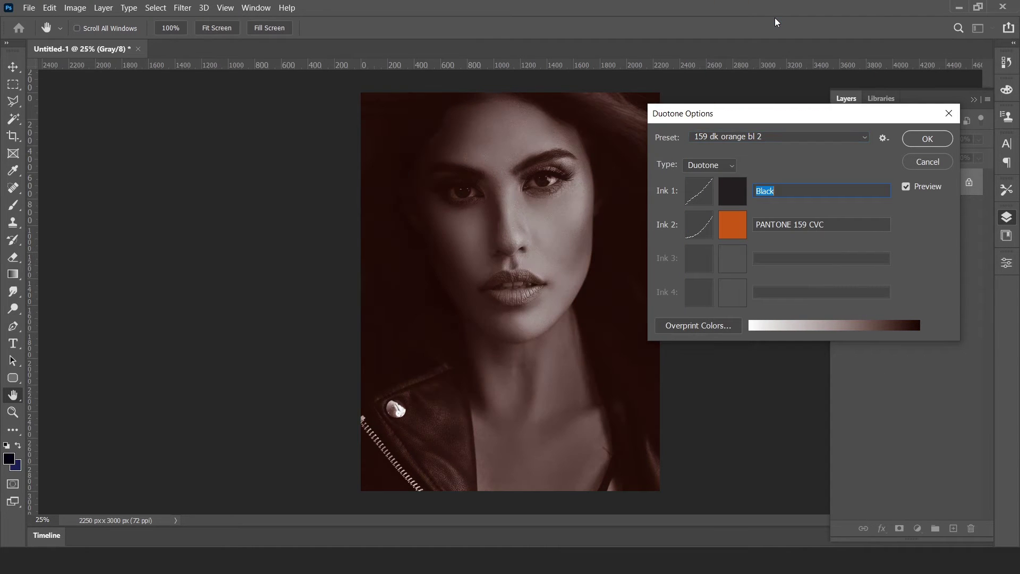
Step: Preview the 424 bl 2, Bl 334 green 437 mauve, blue 072 bl 1, BMY red 2 and Cool Gray 7 bl 1 presets
click(762, 136)
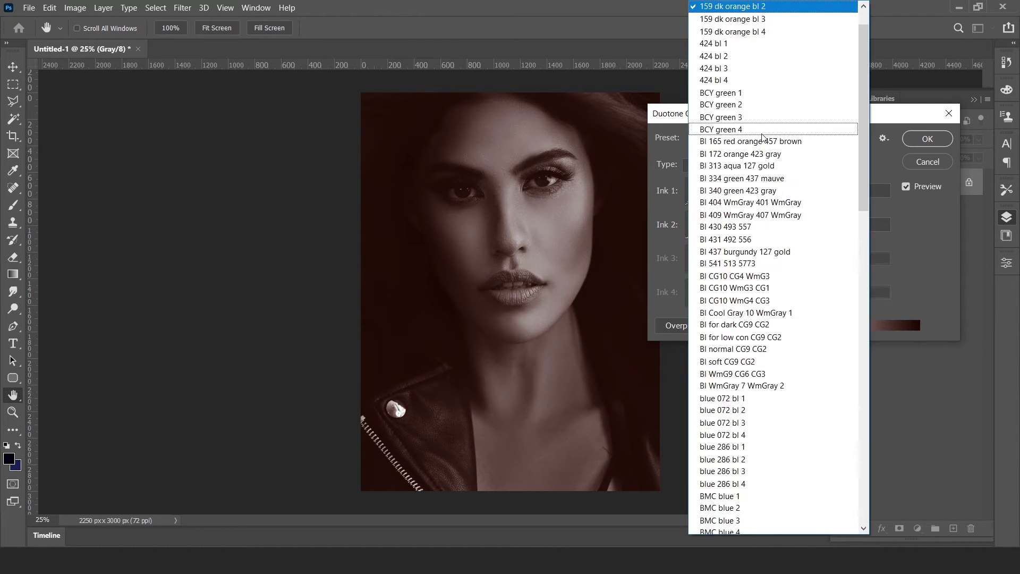
click(747, 57)
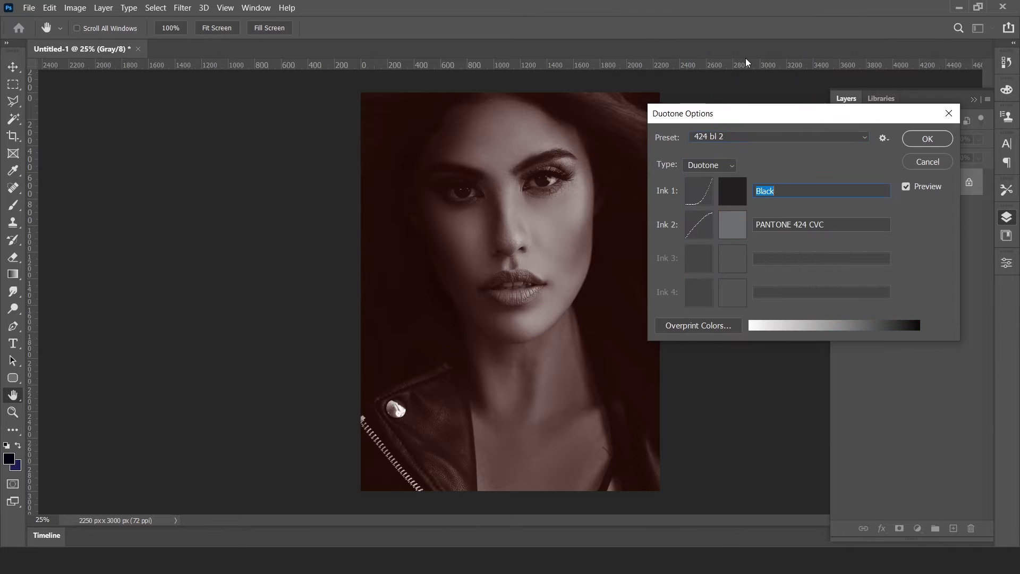
click(744, 134)
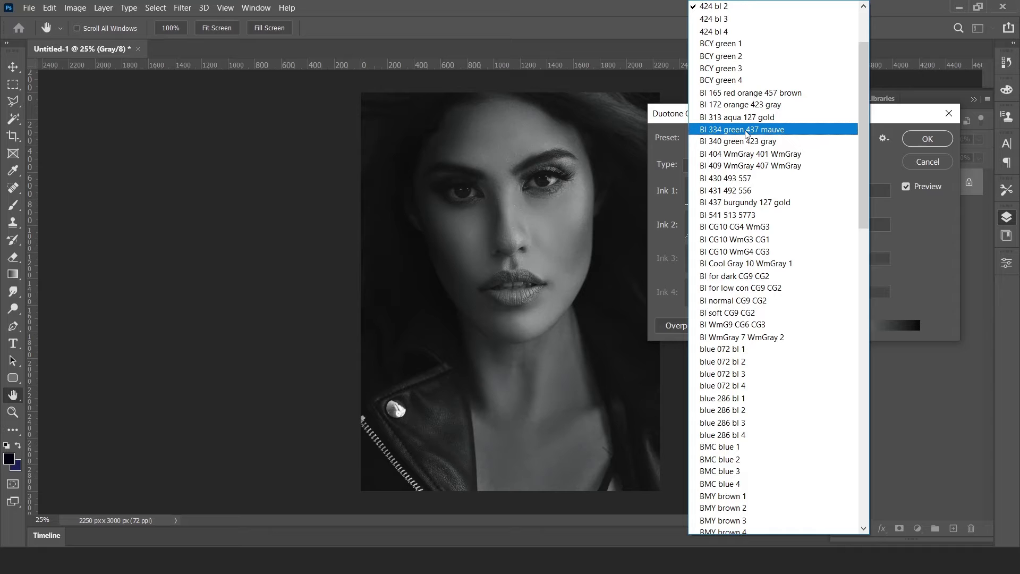
click(746, 131)
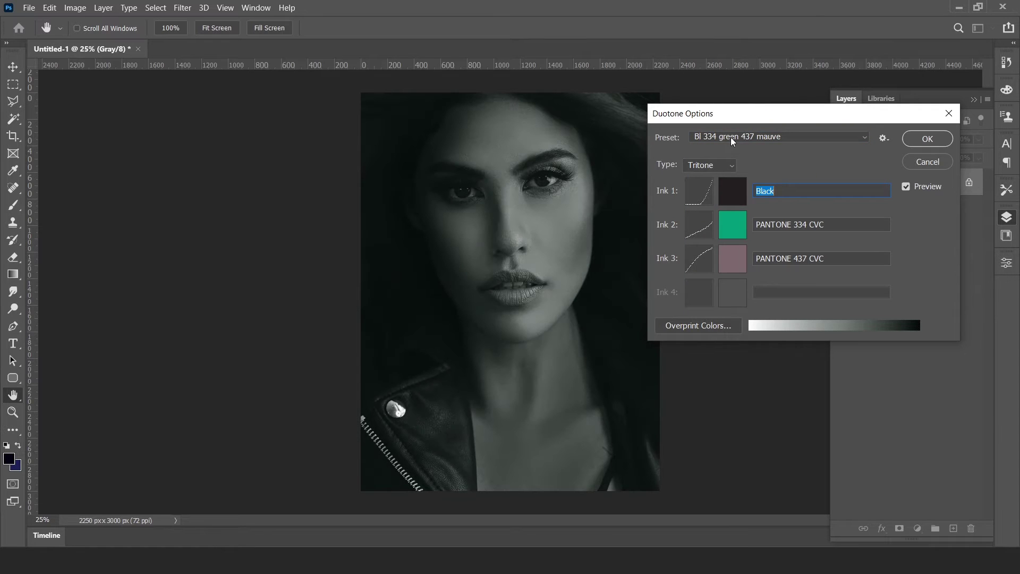
click(732, 137)
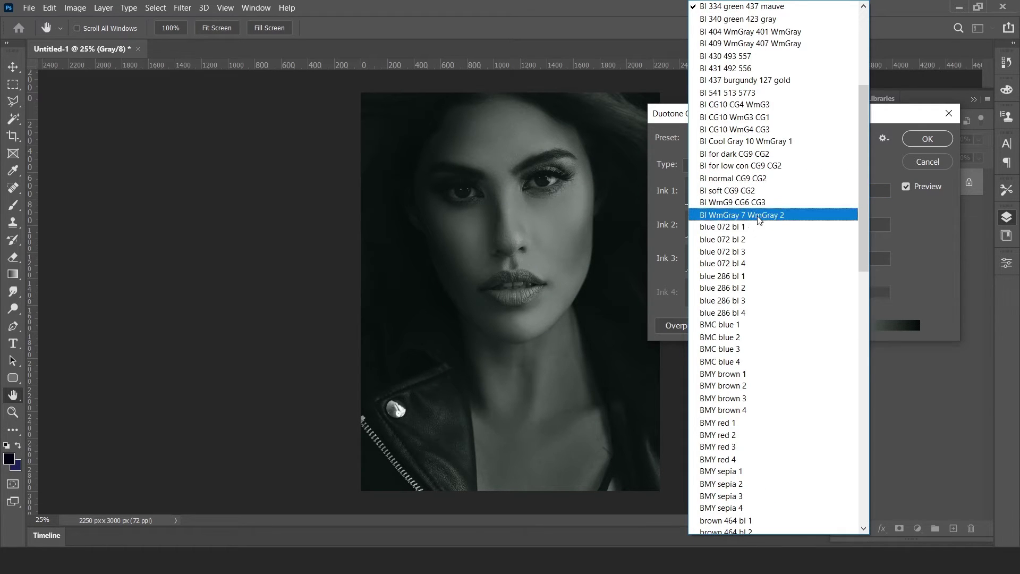
click(756, 235)
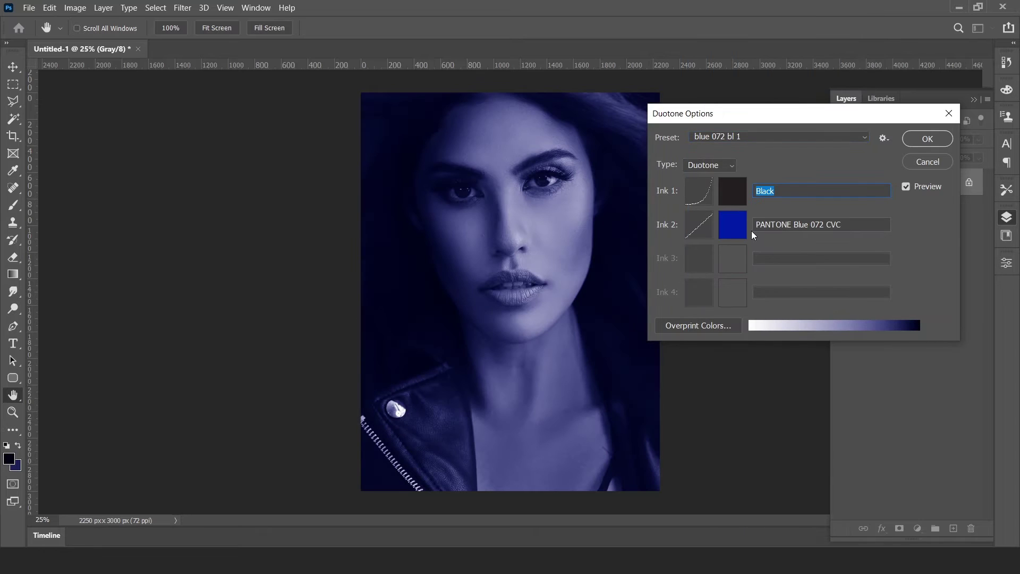
click(742, 136)
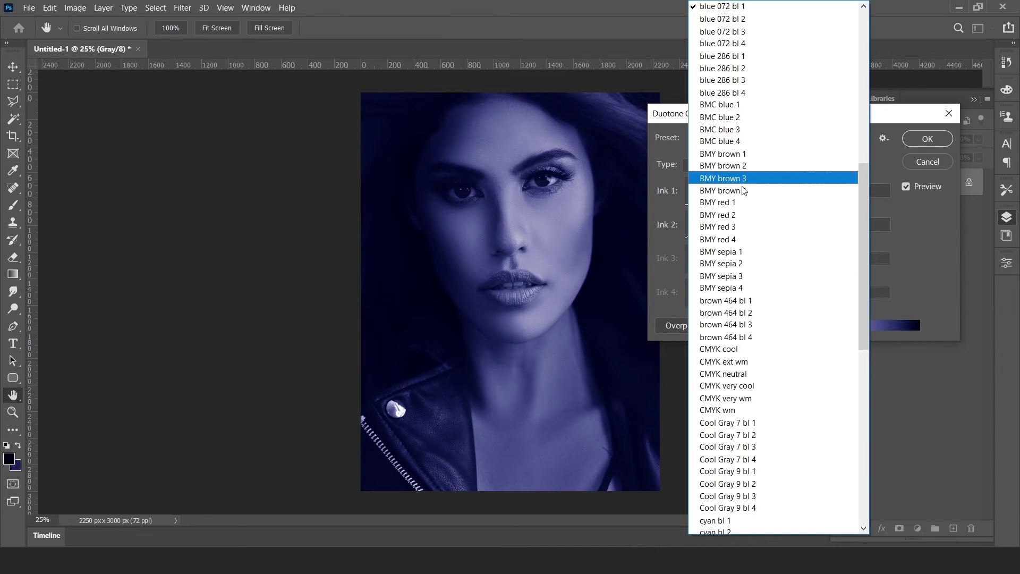
click(747, 214)
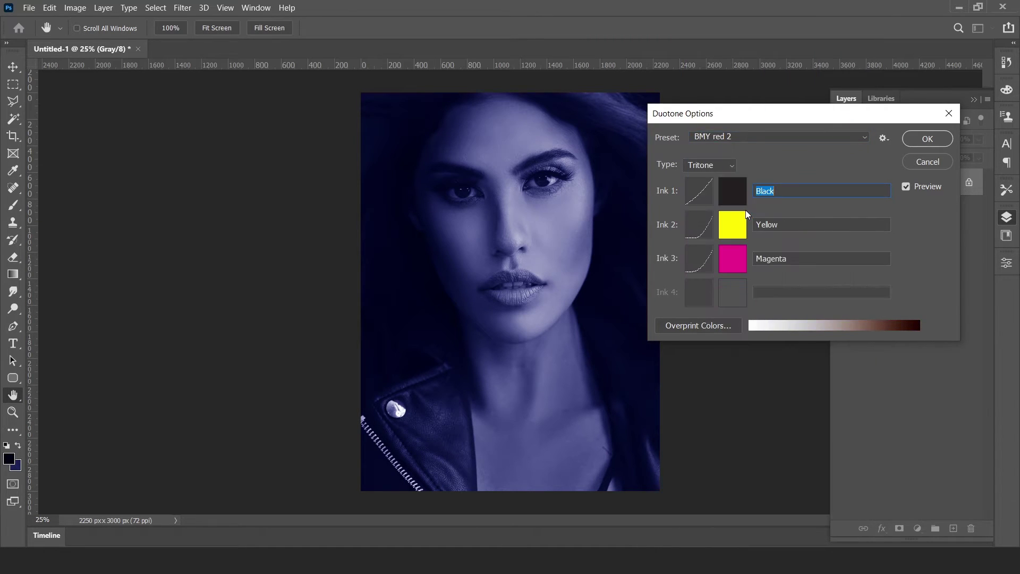
click(753, 136)
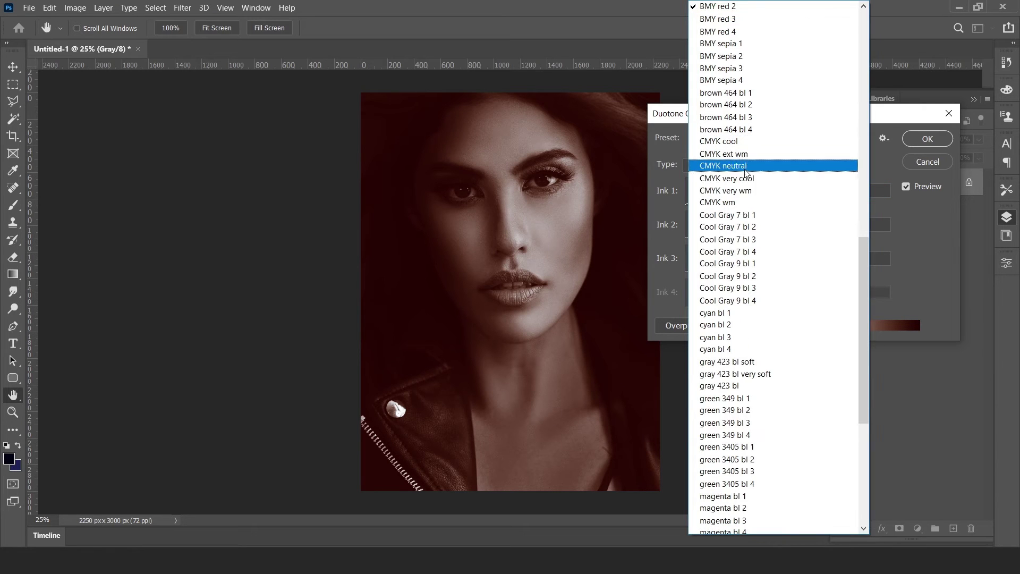
click(759, 216)
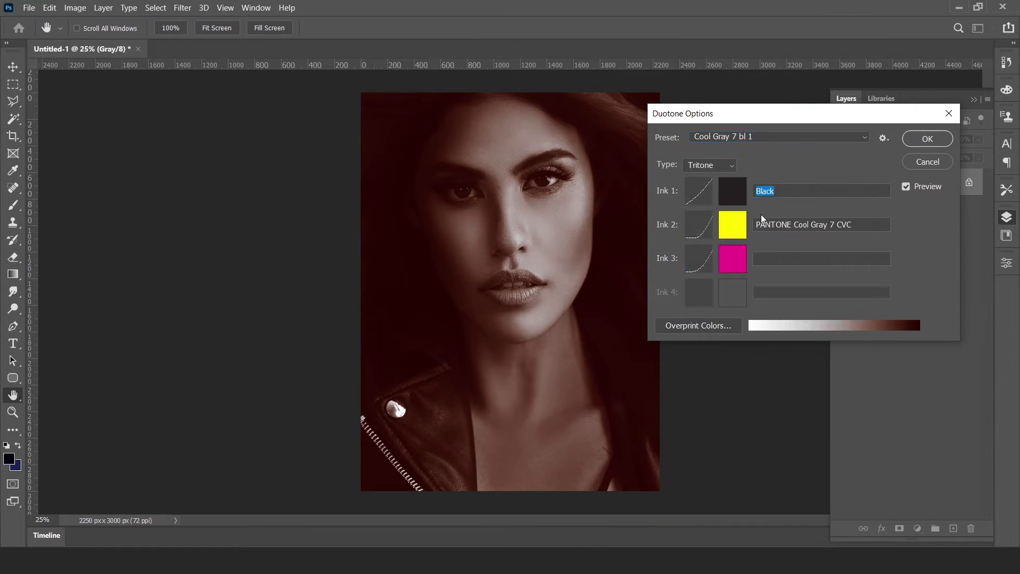
Step: Try green 3405 bl 2, yellow bl 1 and Bl 437 burgundy 127 gold, then settle on BMC blue 2
click(753, 138)
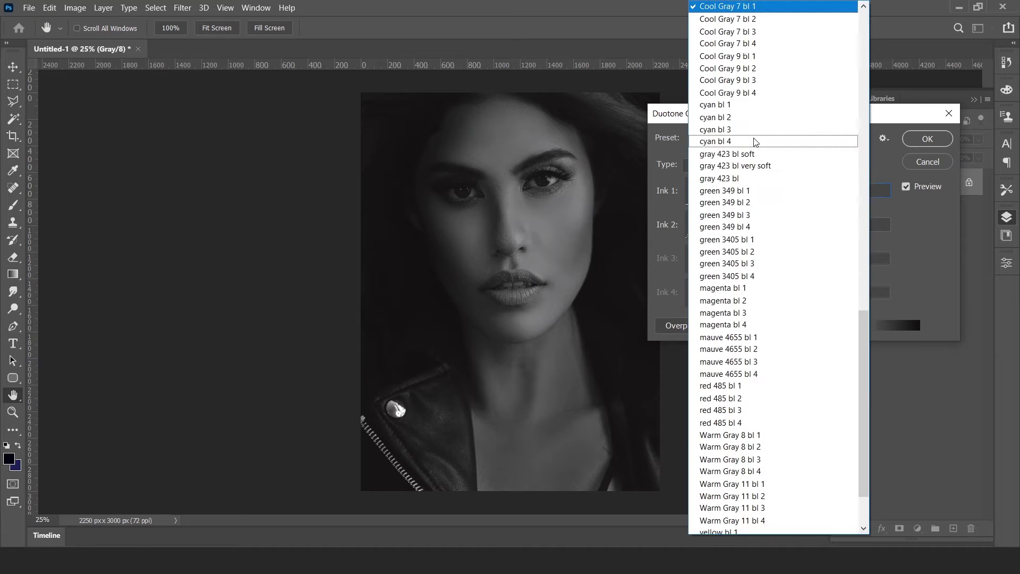
click(764, 252)
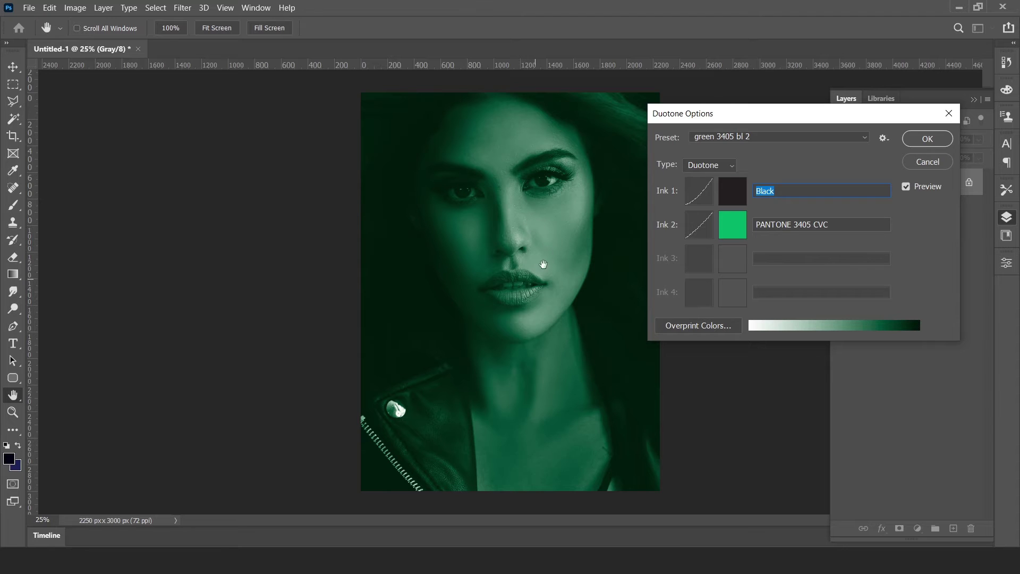
click(761, 136)
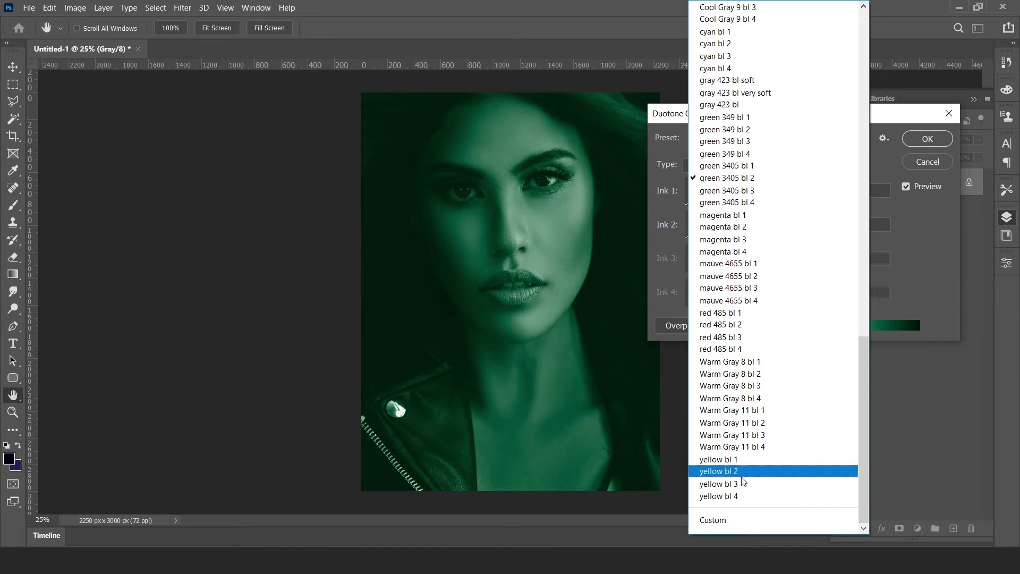
click(735, 460)
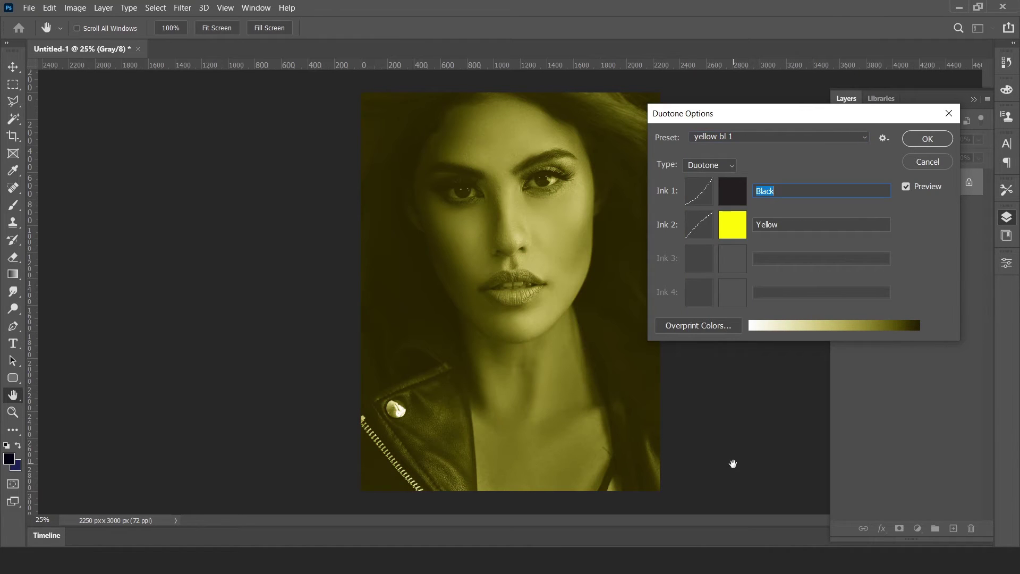
click(738, 134)
scroll(758, 234, up, 15)
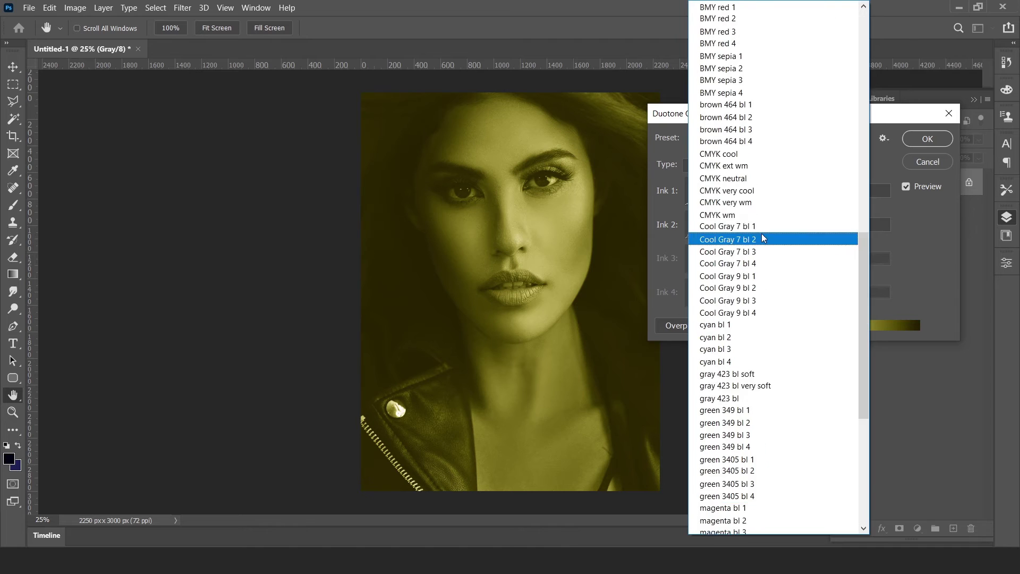
scroll(758, 227, up, 3)
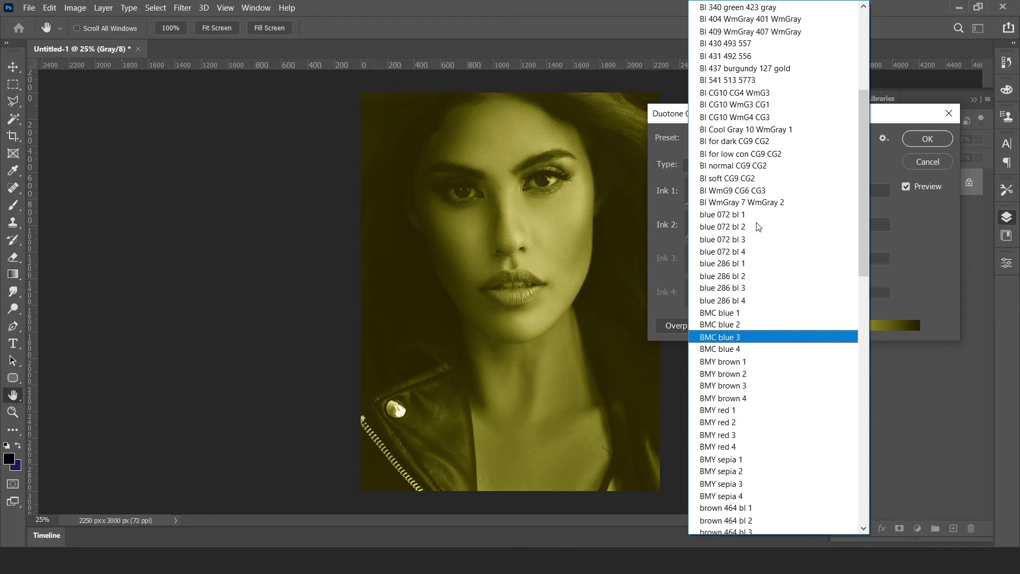
scroll(759, 227, up, 3)
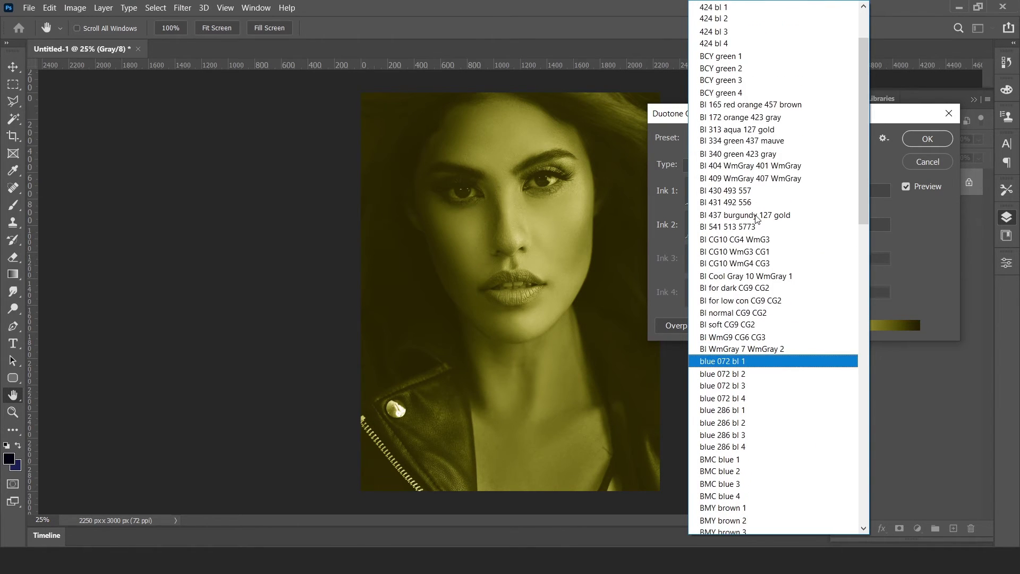
click(739, 215)
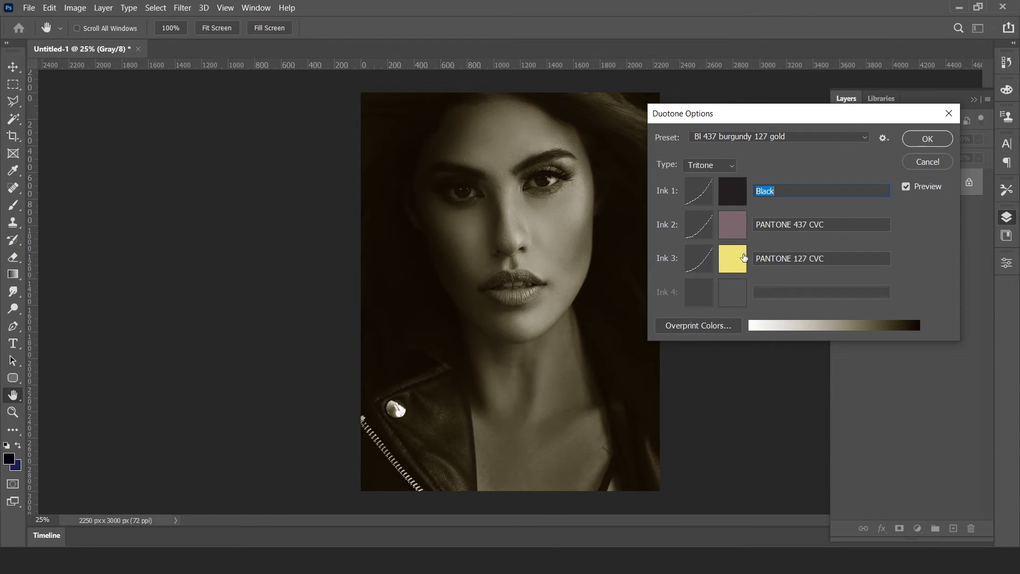
click(736, 136)
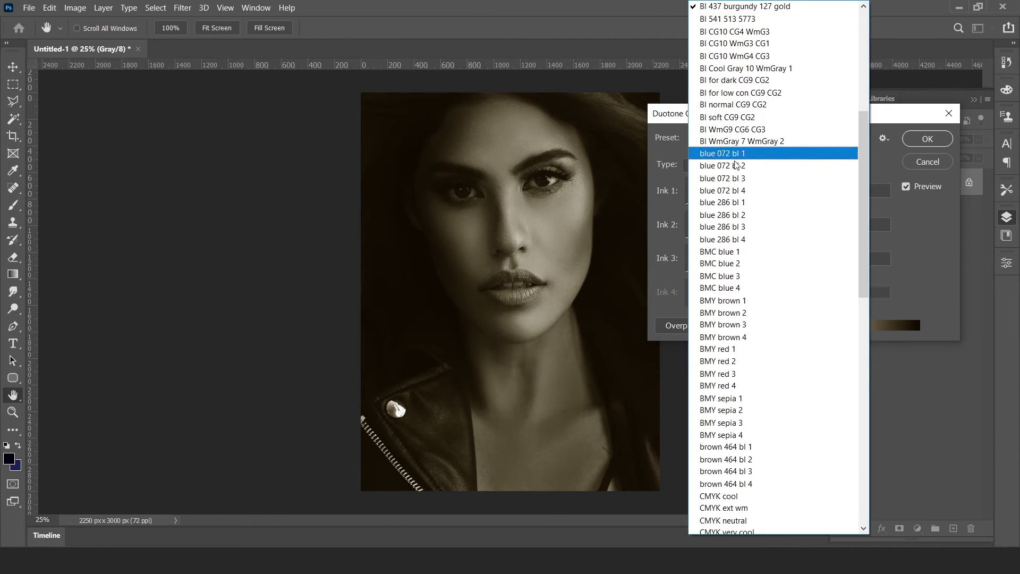
click(738, 265)
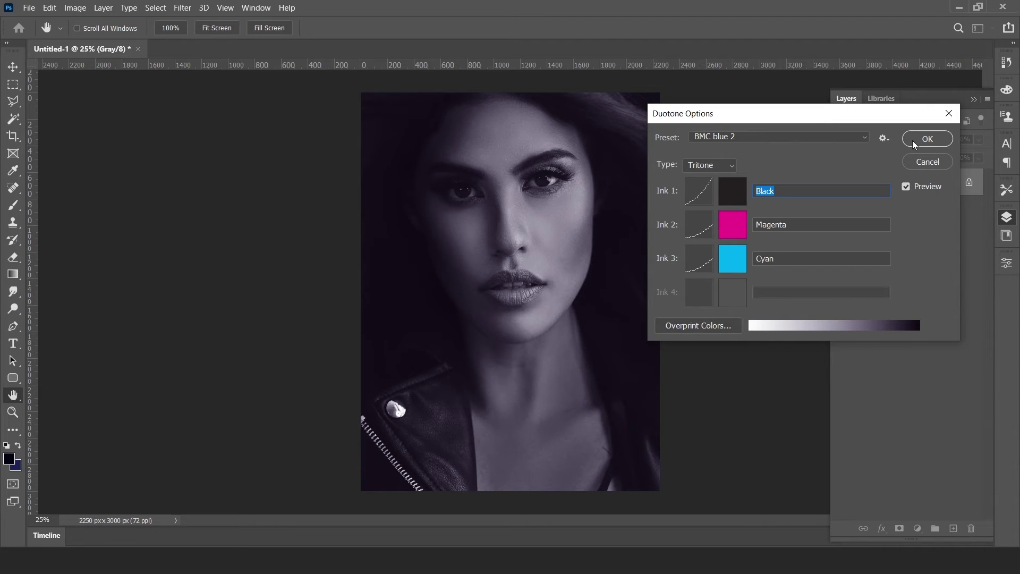
Step: Set the second tritone ink to vivid magenta in the Color Picker
click(810, 222)
click(735, 230)
drag(735, 241, 391, 115)
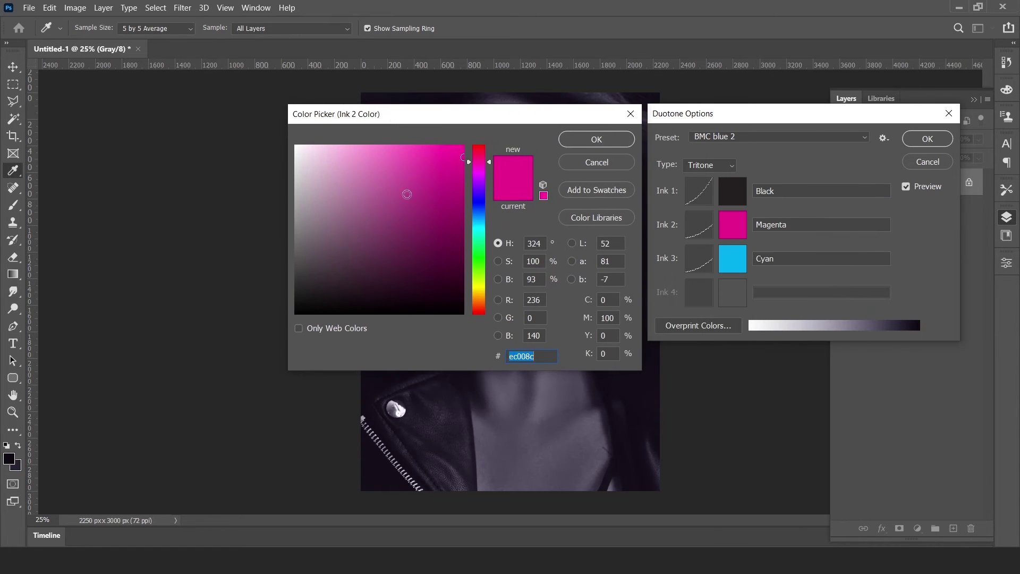
drag(416, 225, 467, 225)
drag(449, 121, 236, 68)
click(247, 92)
click(122, 92)
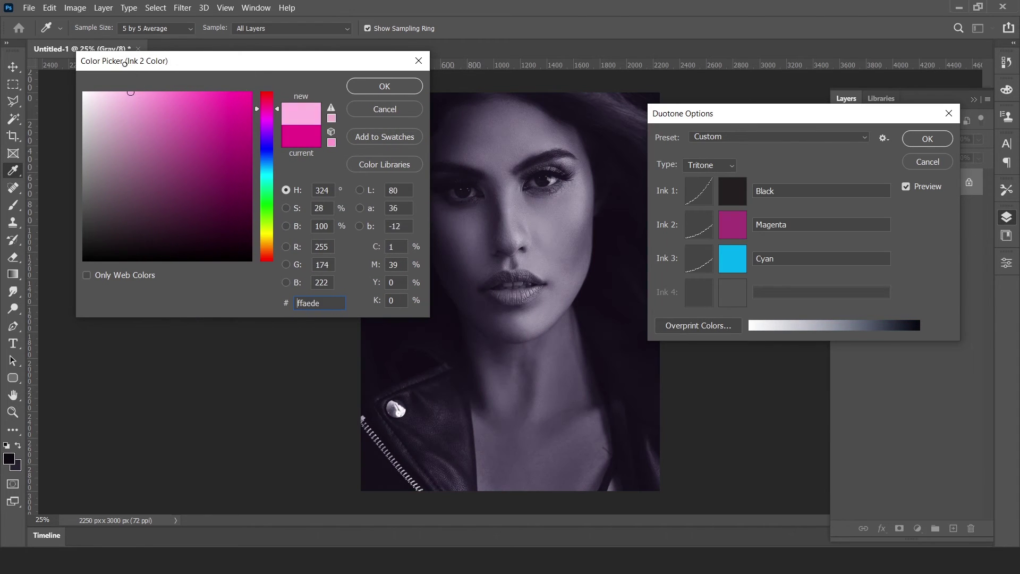
click(84, 92)
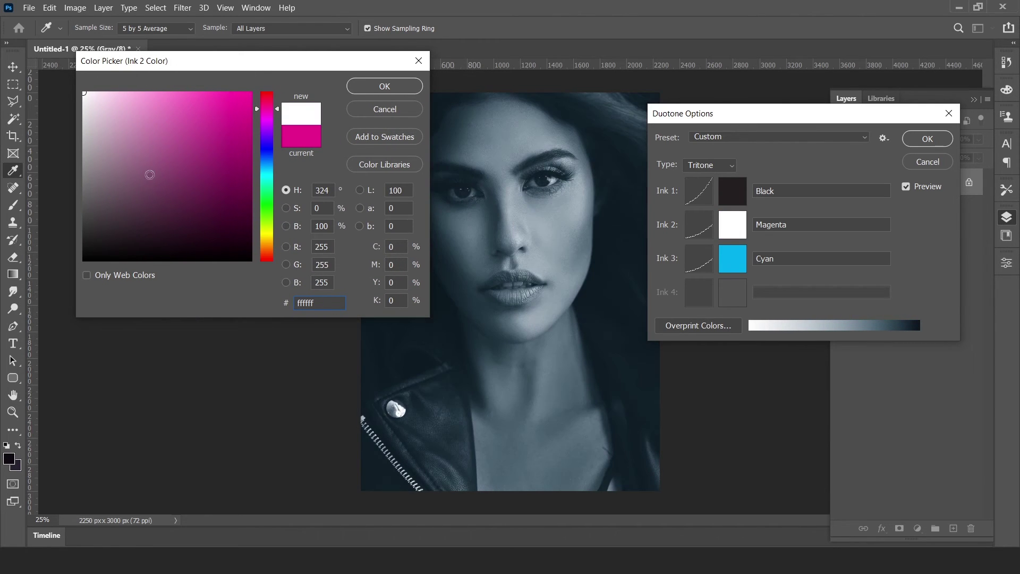
drag(150, 174, 259, 262)
click(251, 93)
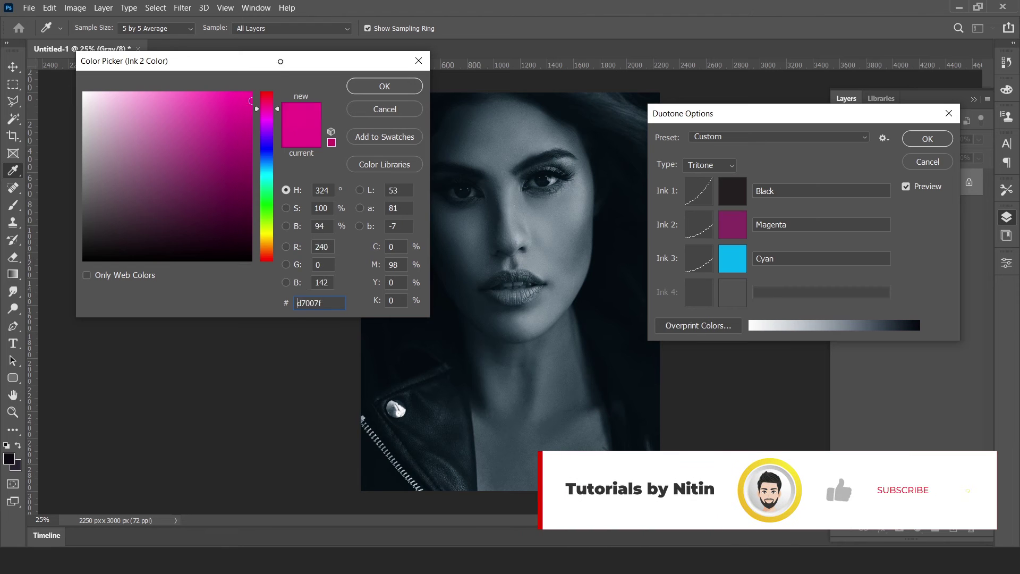
click(384, 86)
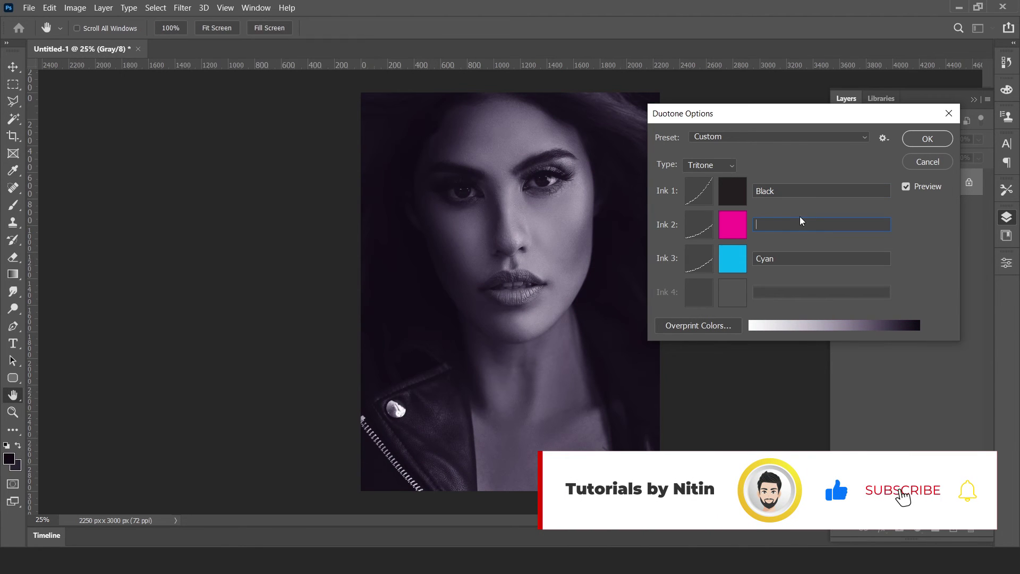
Step: Set the first ink to deep burgundy 540013
click(733, 192)
text(ff0039)
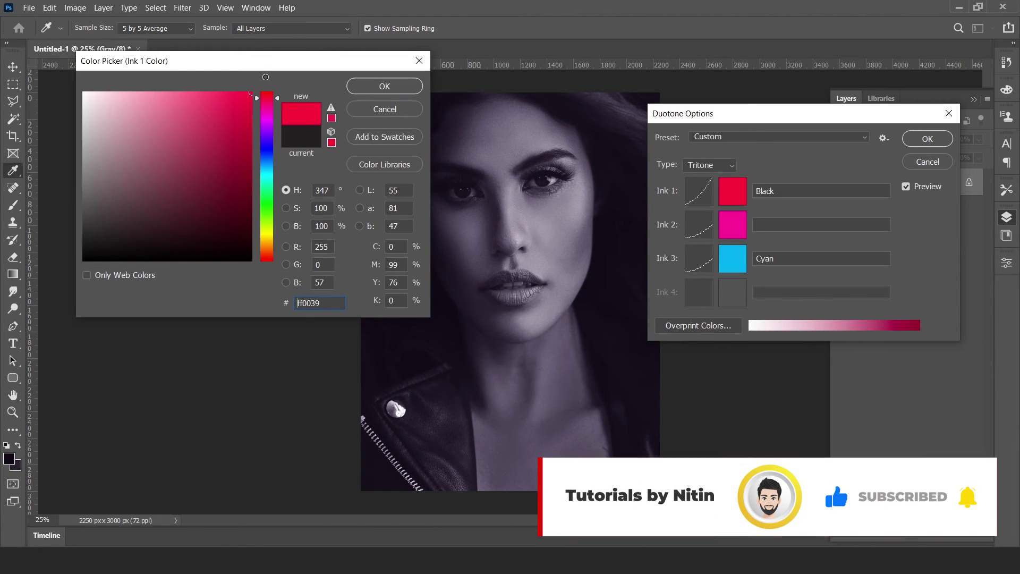
click(248, 168)
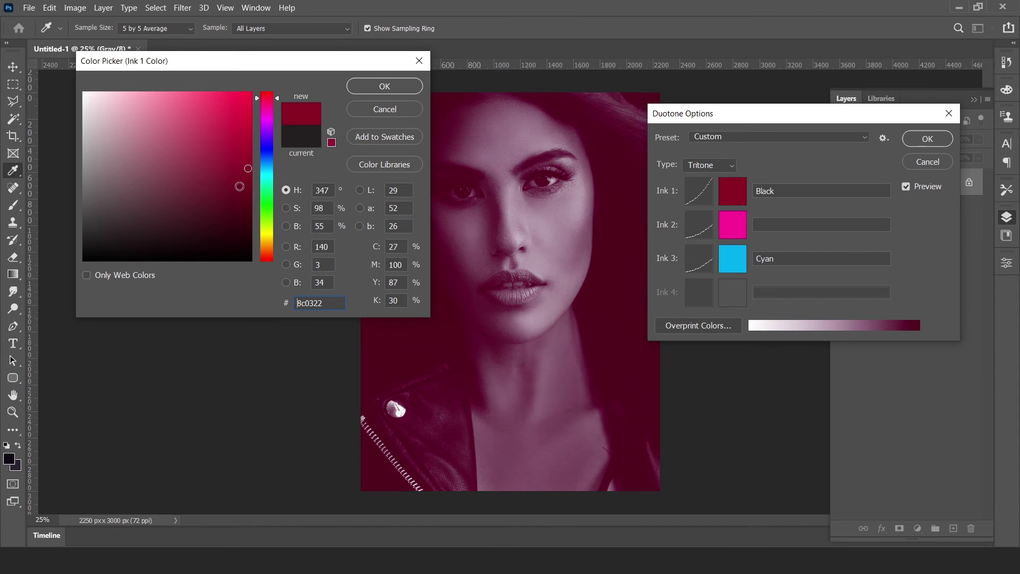
drag(242, 199, 261, 206)
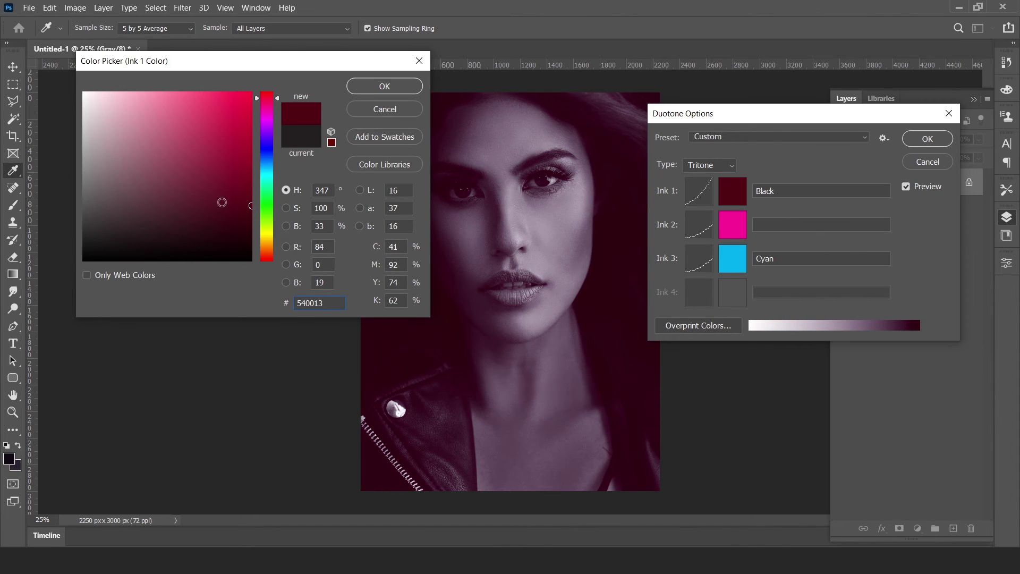
click(384, 86)
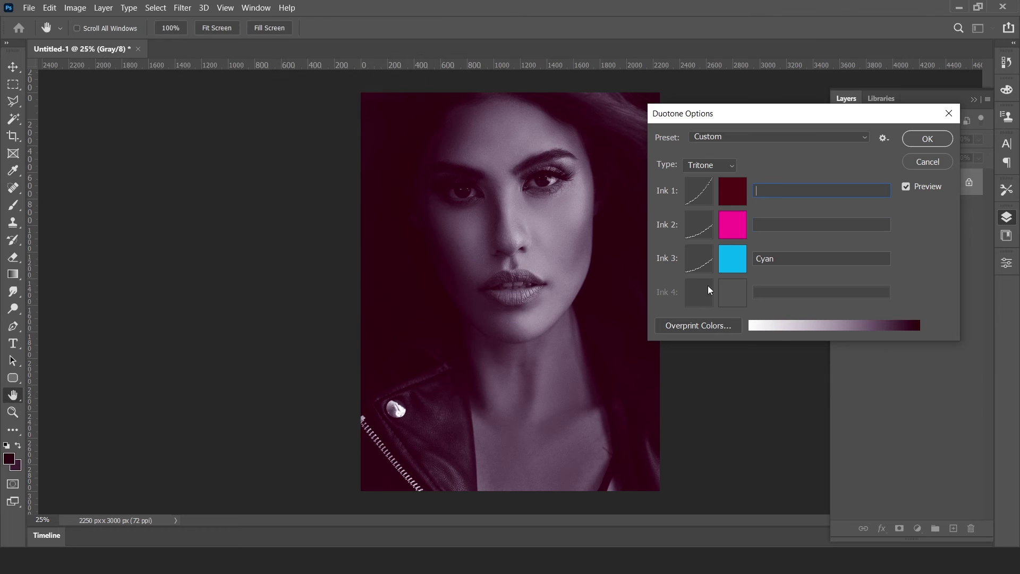
Step: Set the third ink to green 00b419
click(729, 267)
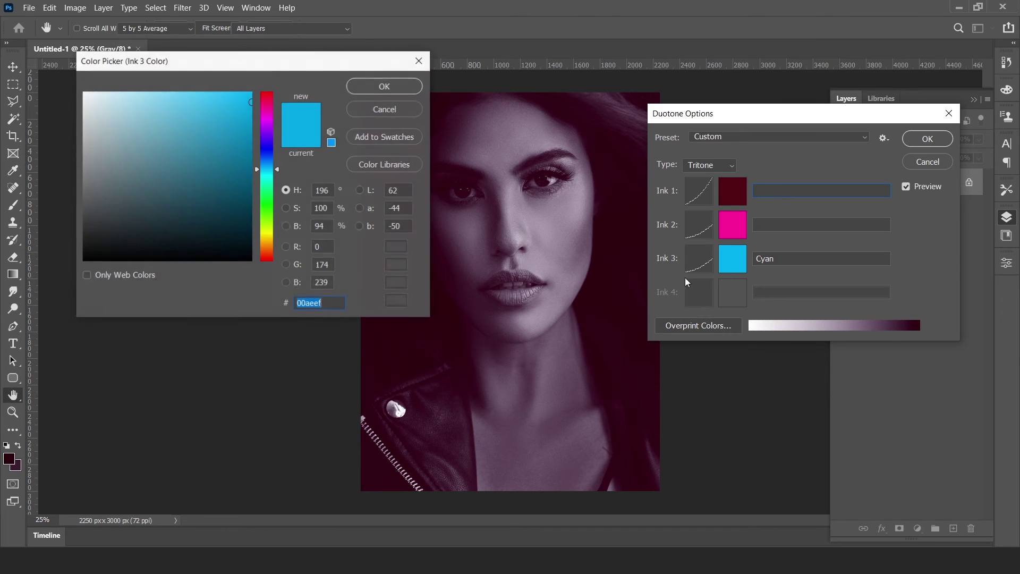
click(269, 203)
click(251, 189)
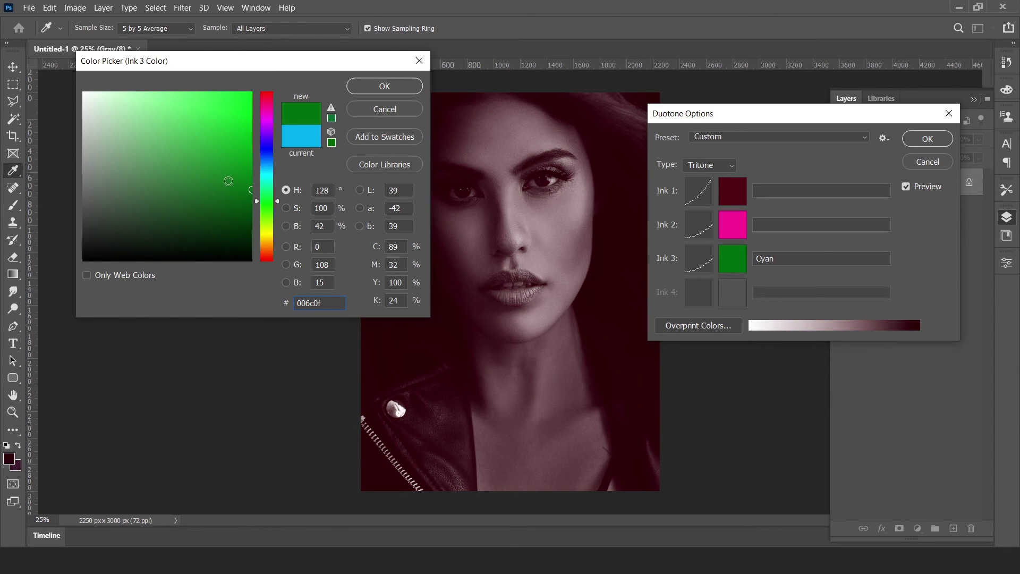
drag(251, 190, 260, 141)
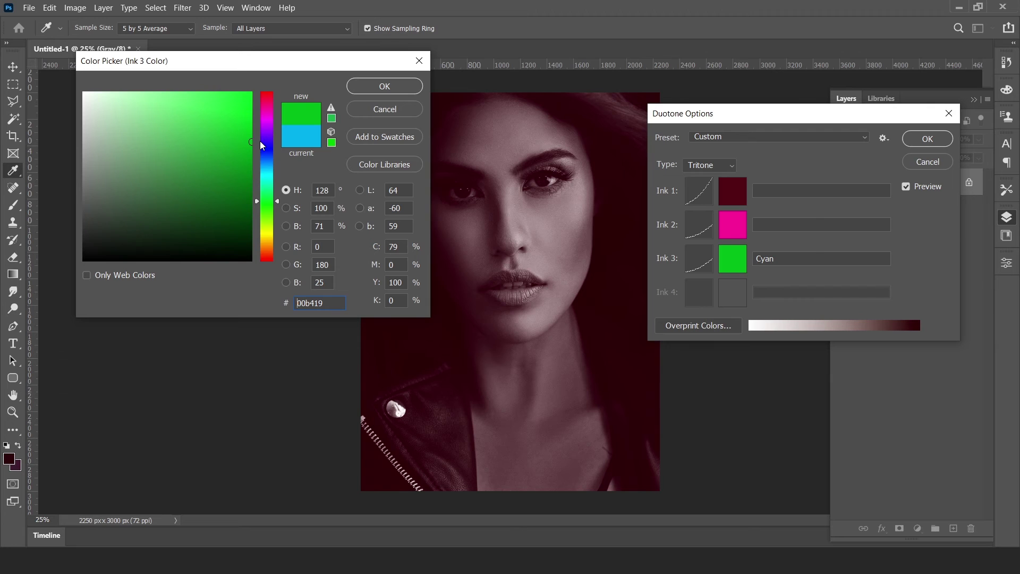
click(381, 91)
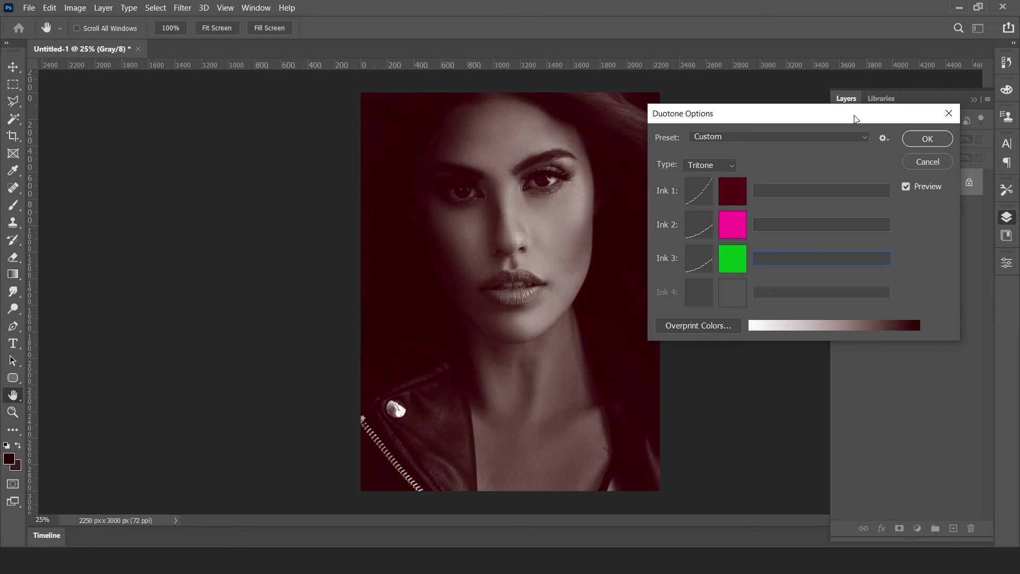
Step: Attempt to apply the tritone settings, dismissing the missing ink-name warning twice
drag(830, 118, 482, 139)
click(568, 157)
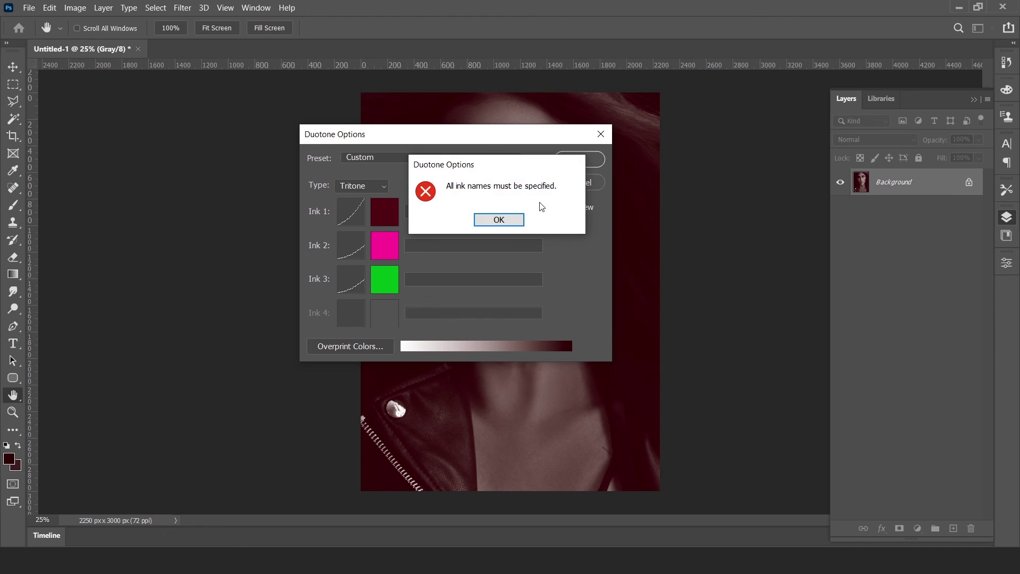
click(500, 220)
click(579, 160)
click(508, 221)
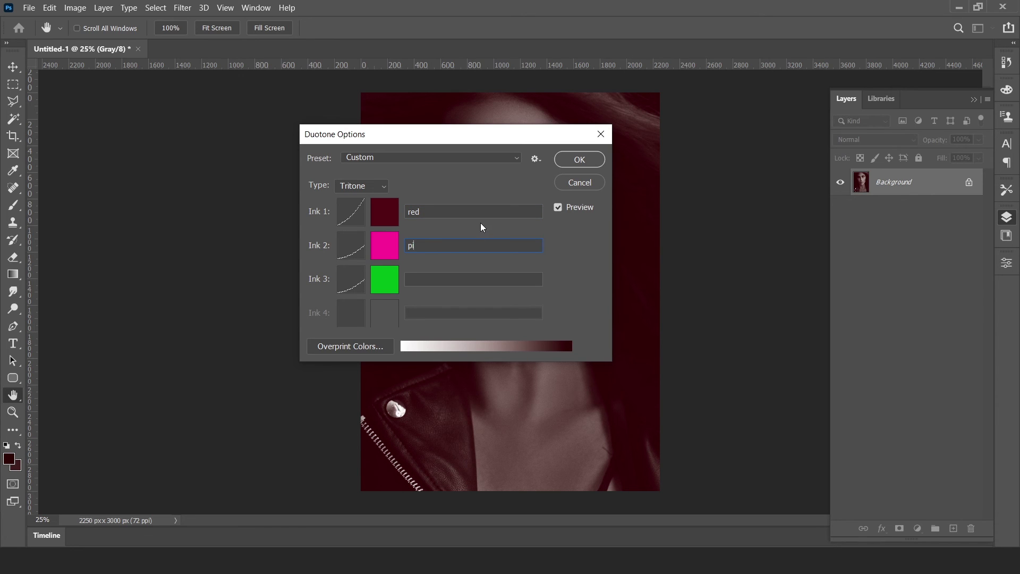
Step: Name the second and third inks 'pink' and 'green', and apply the Tritone conversion
text(pij)
key(BackSpace)
text(nk)
click(448, 273)
text(green)
click(580, 160)
key(v)
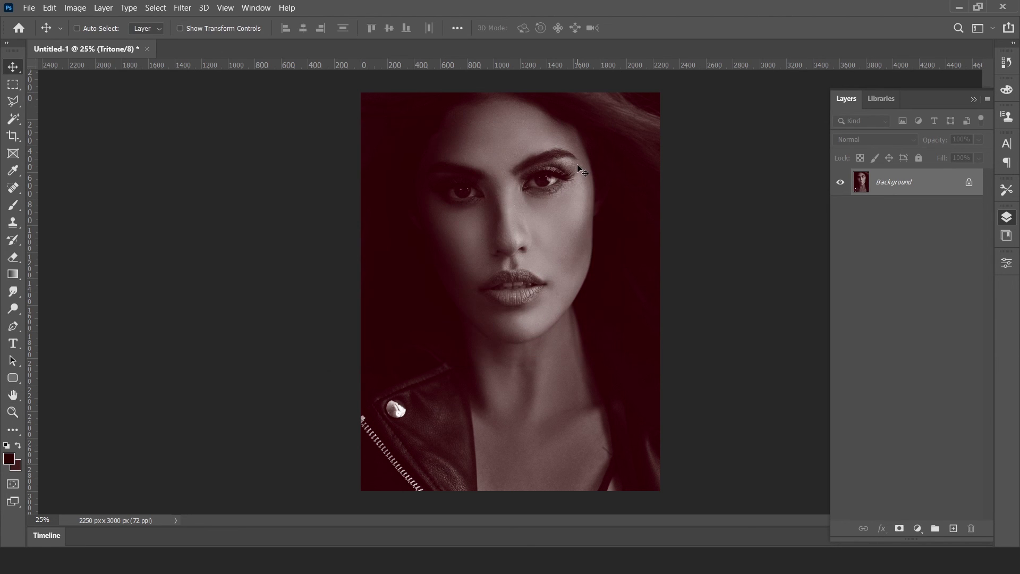
scroll(563, 232, up, 2)
scroll(585, 229, up, 2)
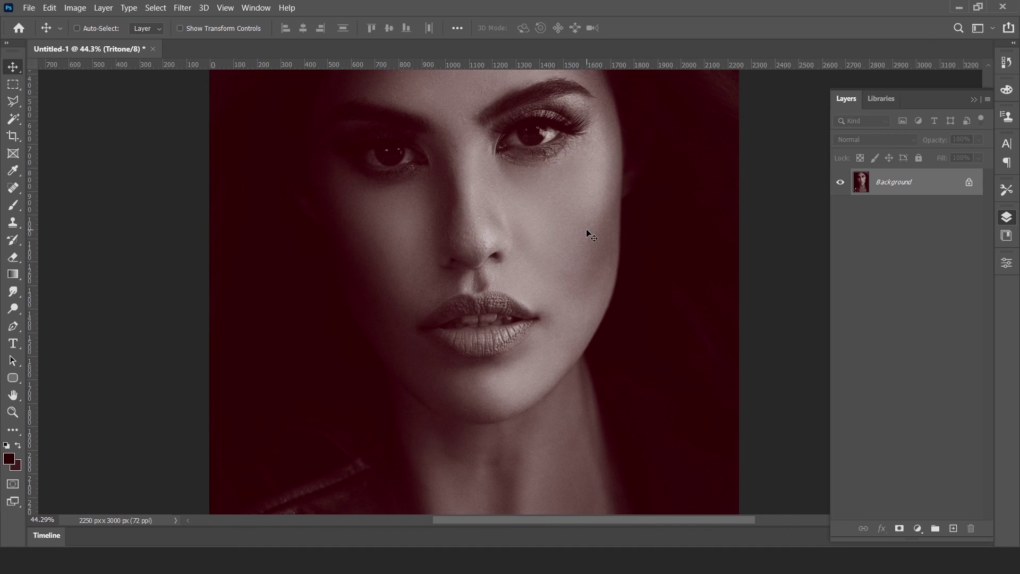
scroll(589, 250, down, 3)
scroll(589, 249, down, 2)
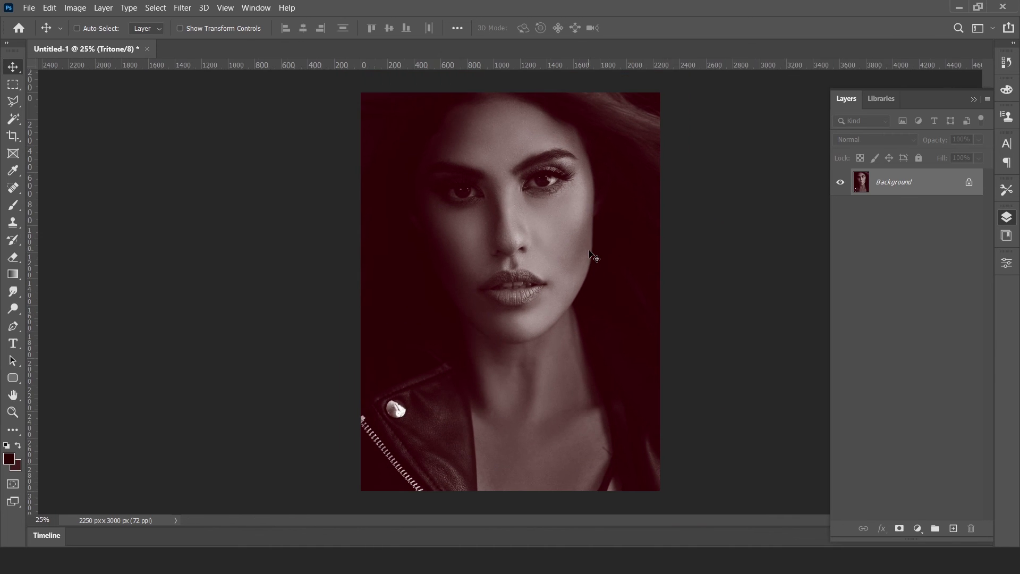